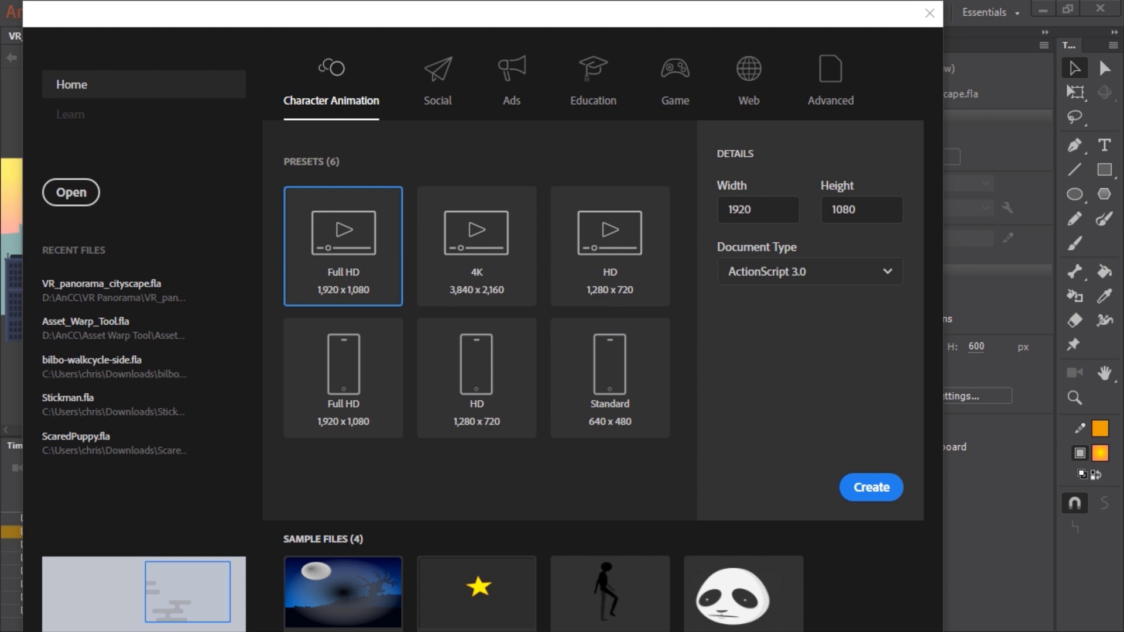
- Open VR_panorama_cityscape.fla and view its 6000 × 600 px, 24 fps document settings
left_click(838, 75)
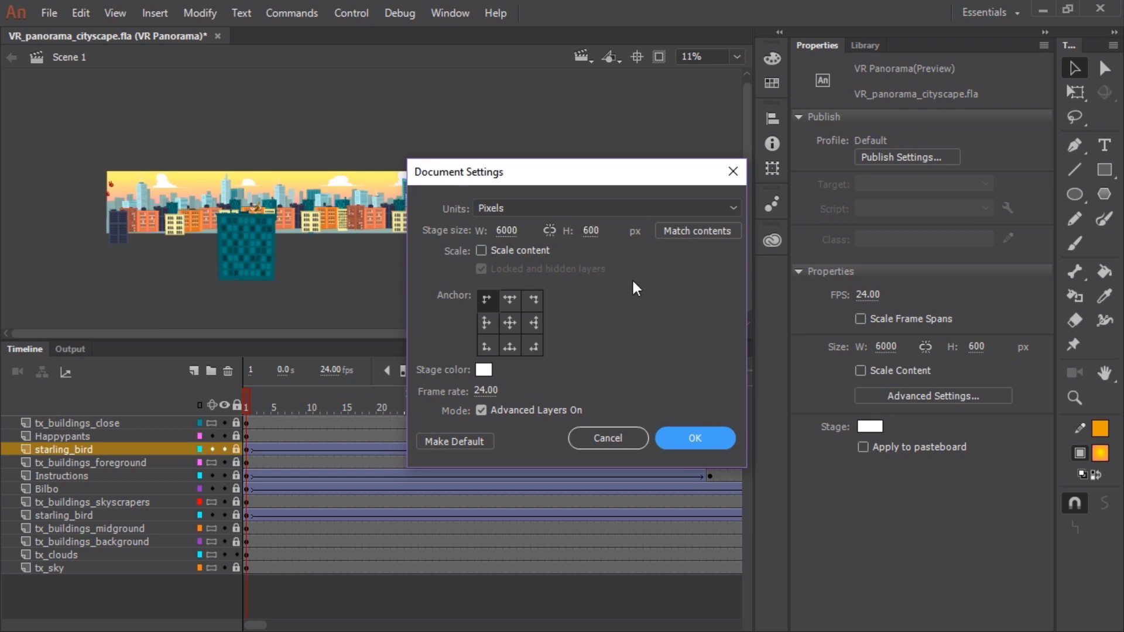
- Confirm the document settings, hide all layers, and show only the tx_sky layer
left_click(710, 438)
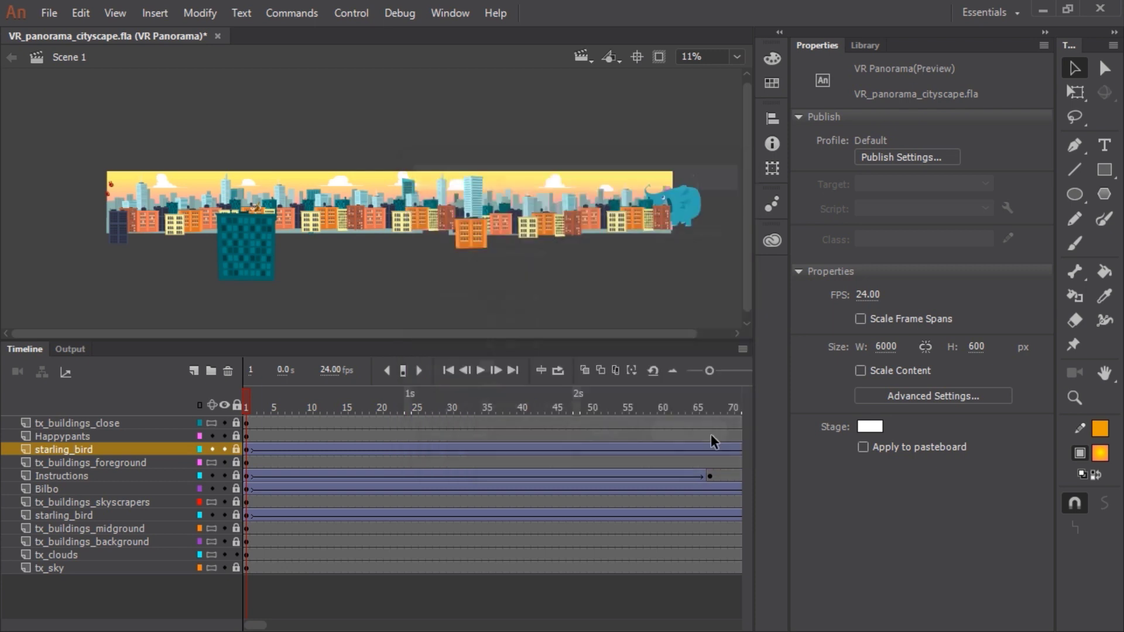
left_click(223, 404)
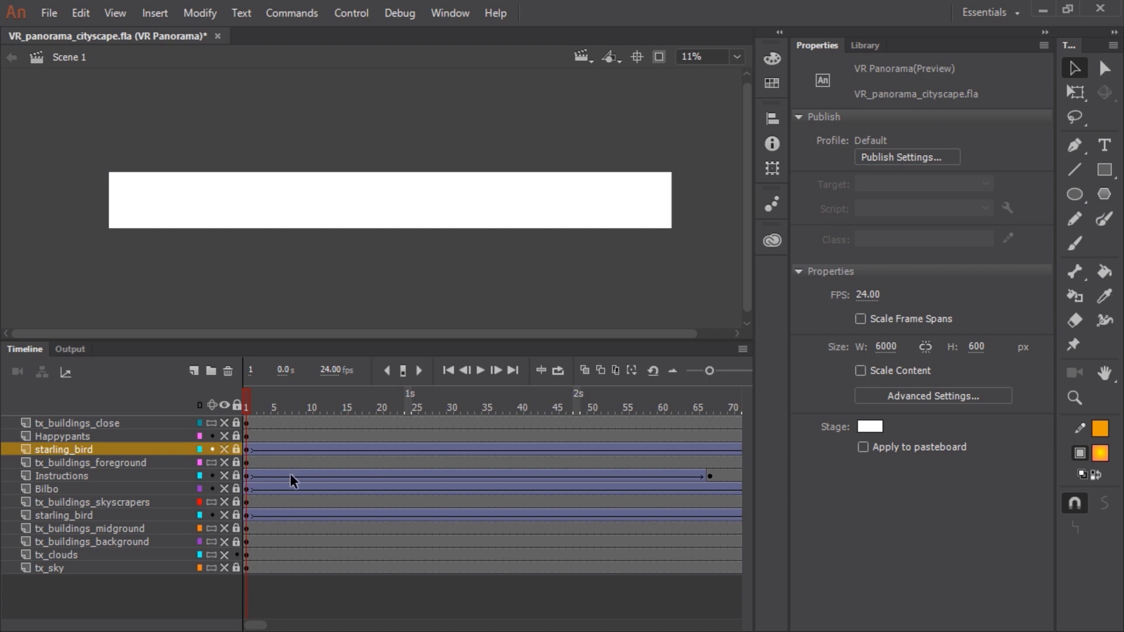
left_click(223, 567)
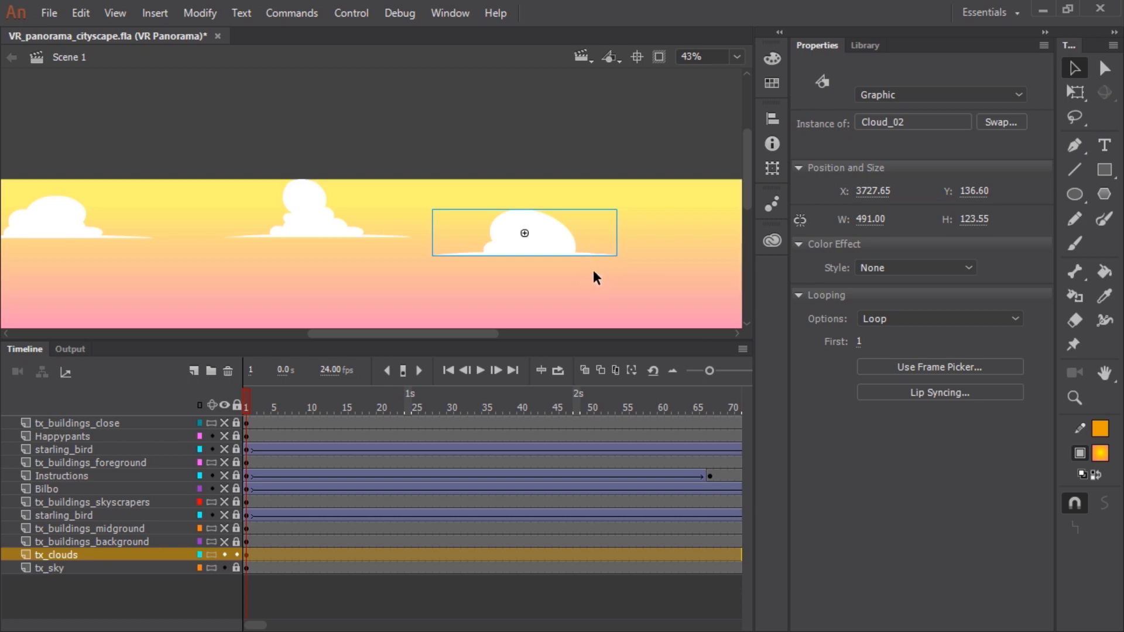
- Reveal the background, midground, skyscrapers, foreground and close building layers in turn
left_click(224, 542)
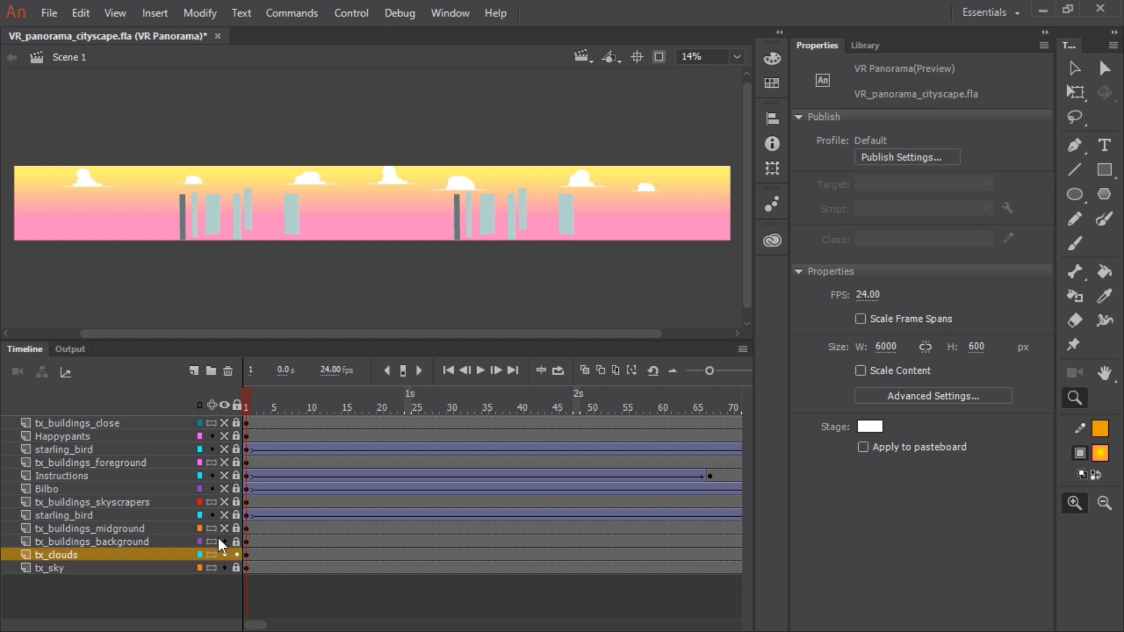
left_click(224, 528)
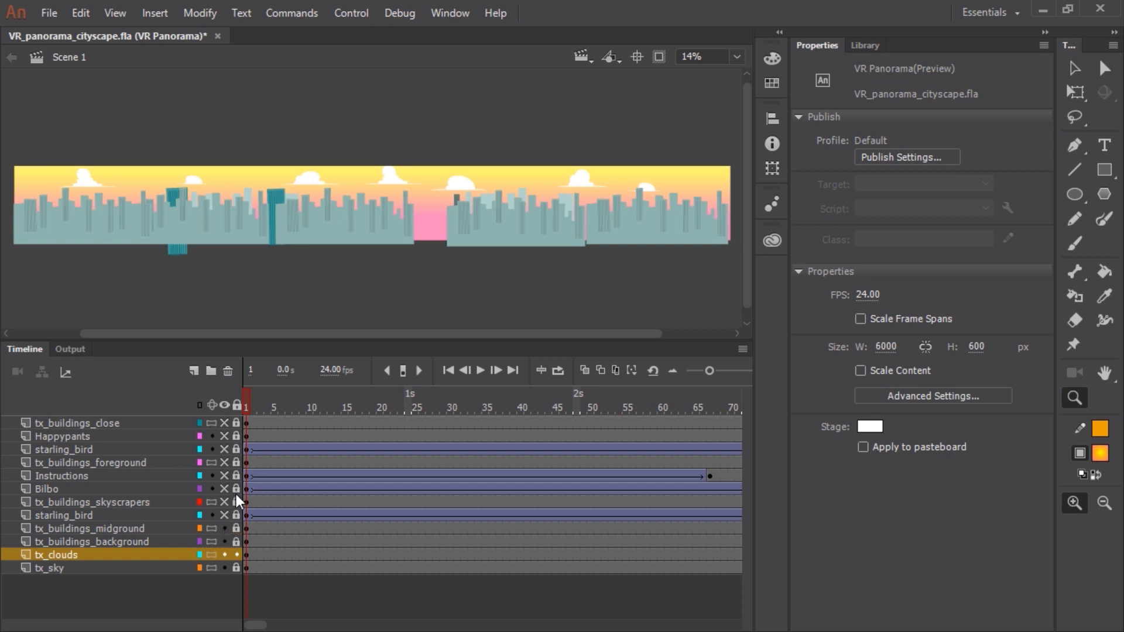
left_click(223, 502)
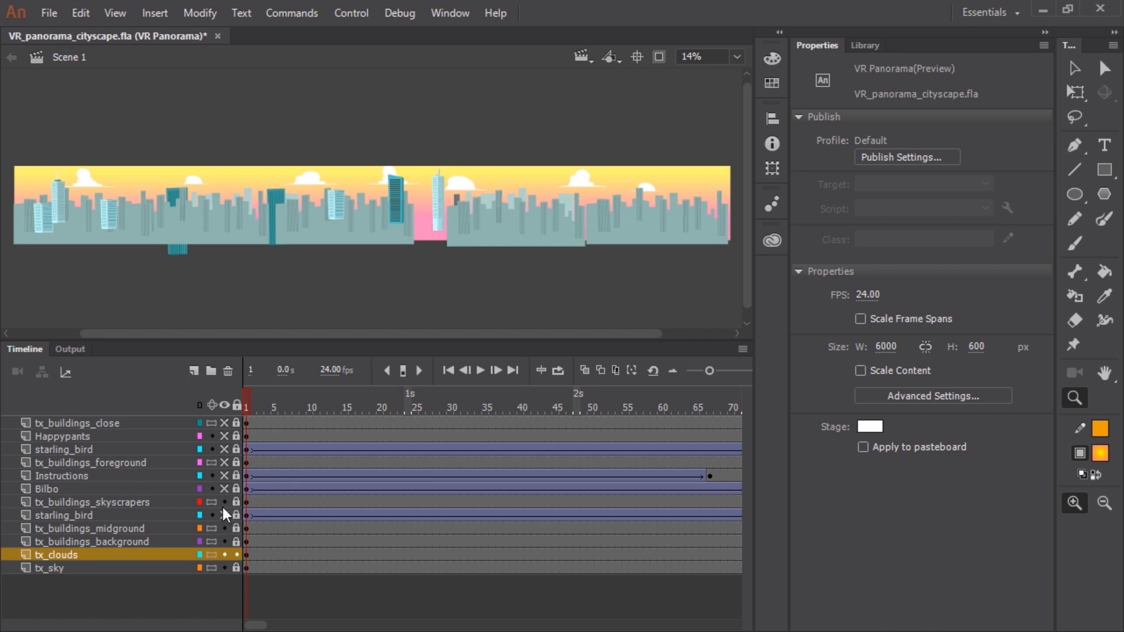
left_click(223, 462)
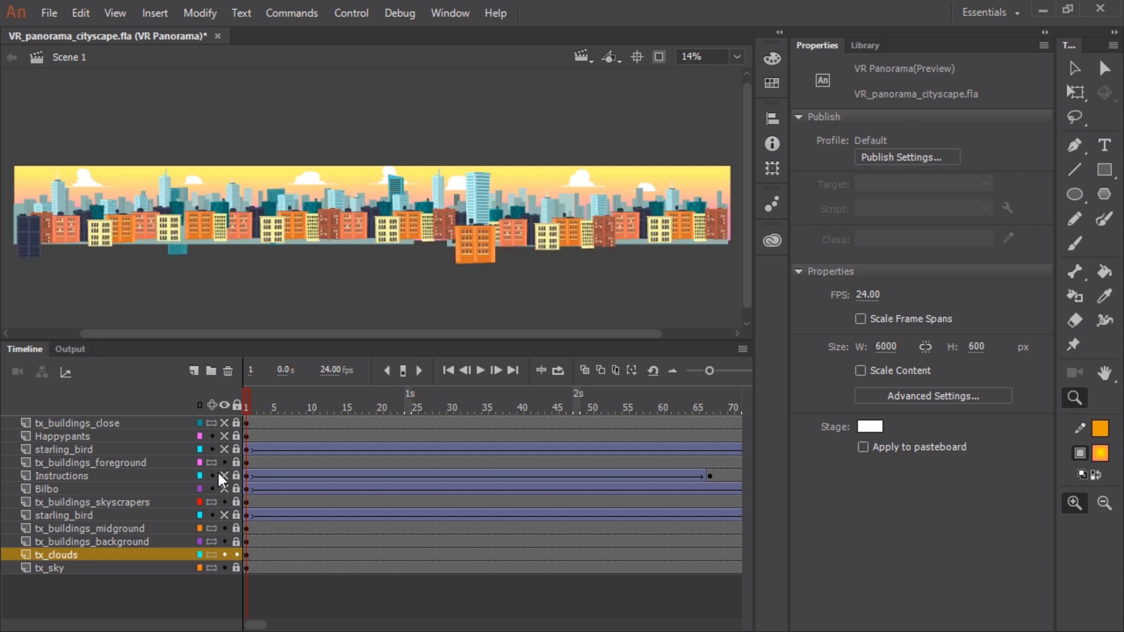
left_click(223, 423)
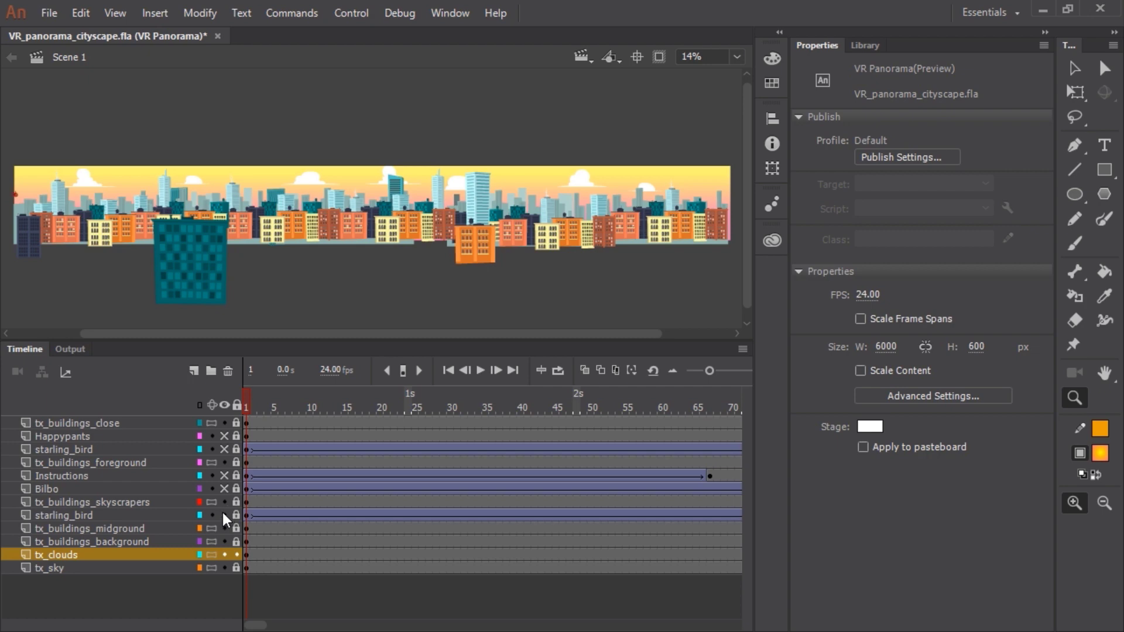
- Zoom in on the starling, edit the starling_flight symbol and play its wing-flap
left_click_drag(264, 333, 214, 333)
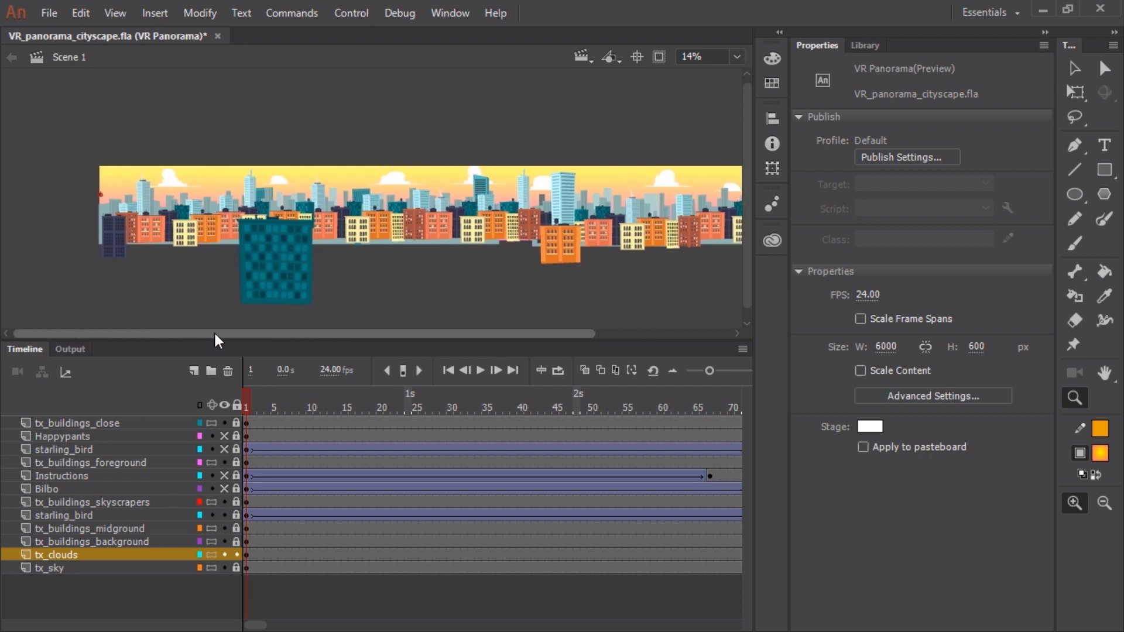
left_click(101, 193)
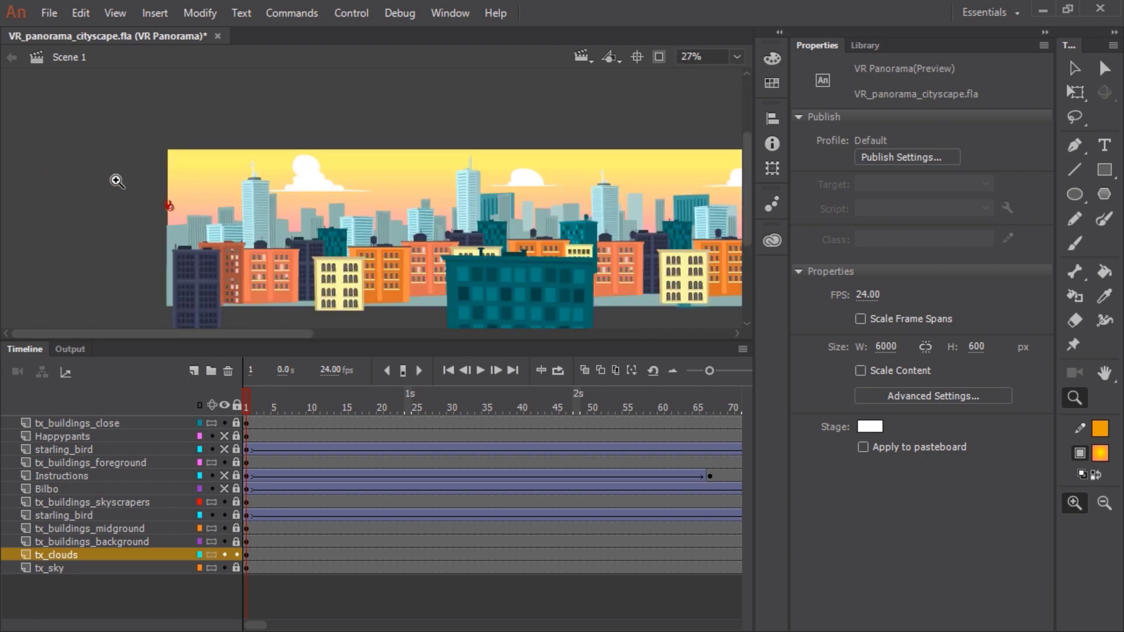
left_click(186, 208)
left_click(387, 208)
key("v")
left_click(364, 198)
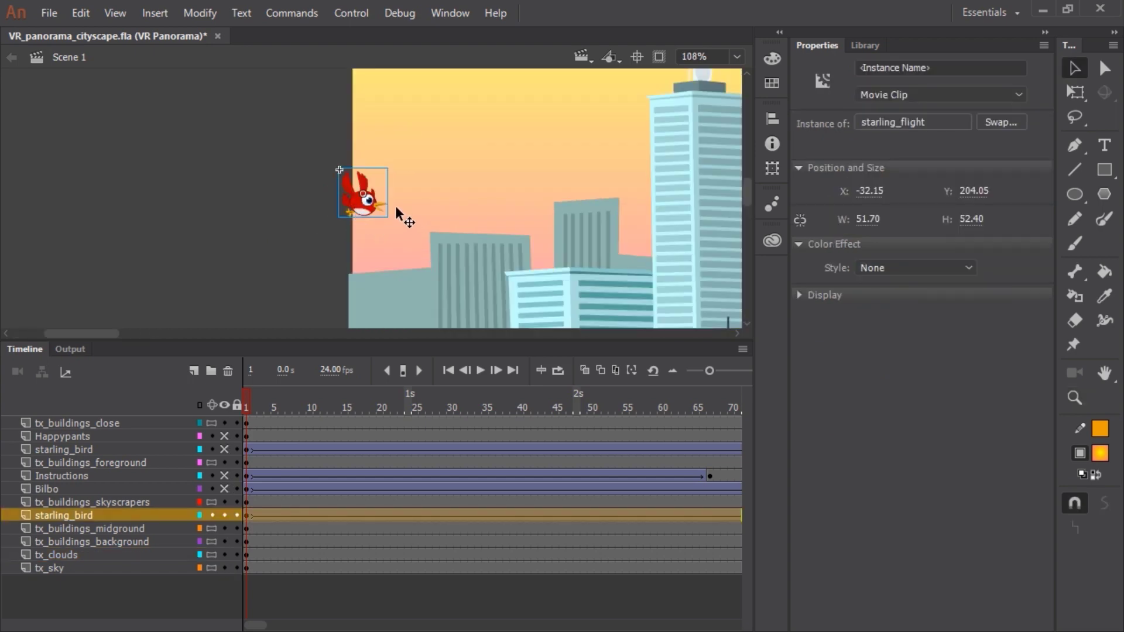
double_click(364, 200)
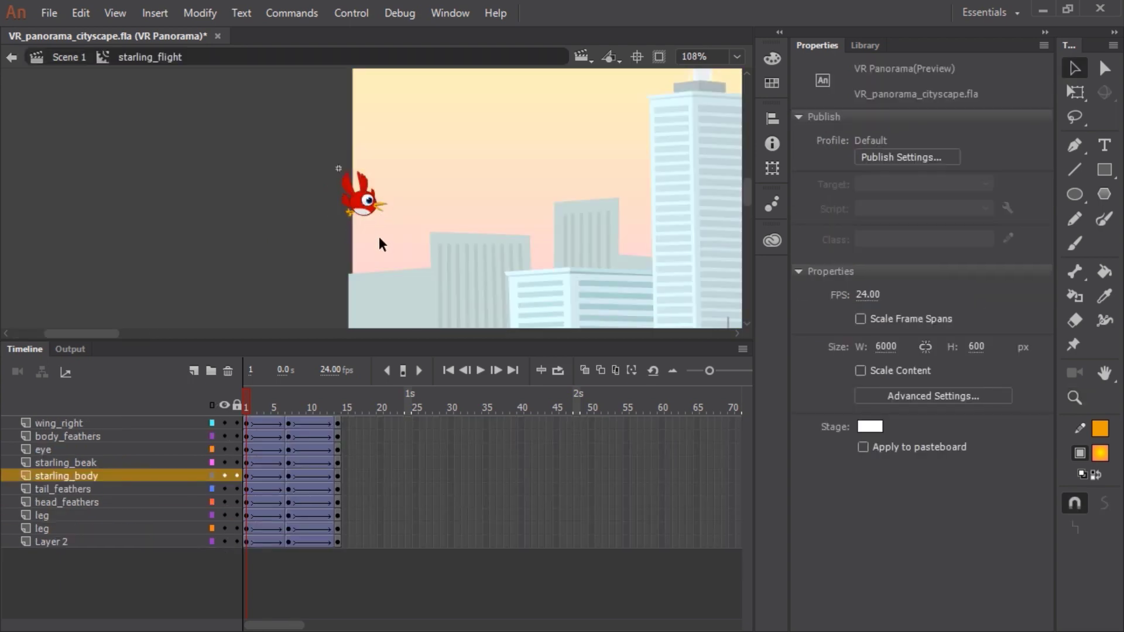
key("Return")
key("Return")
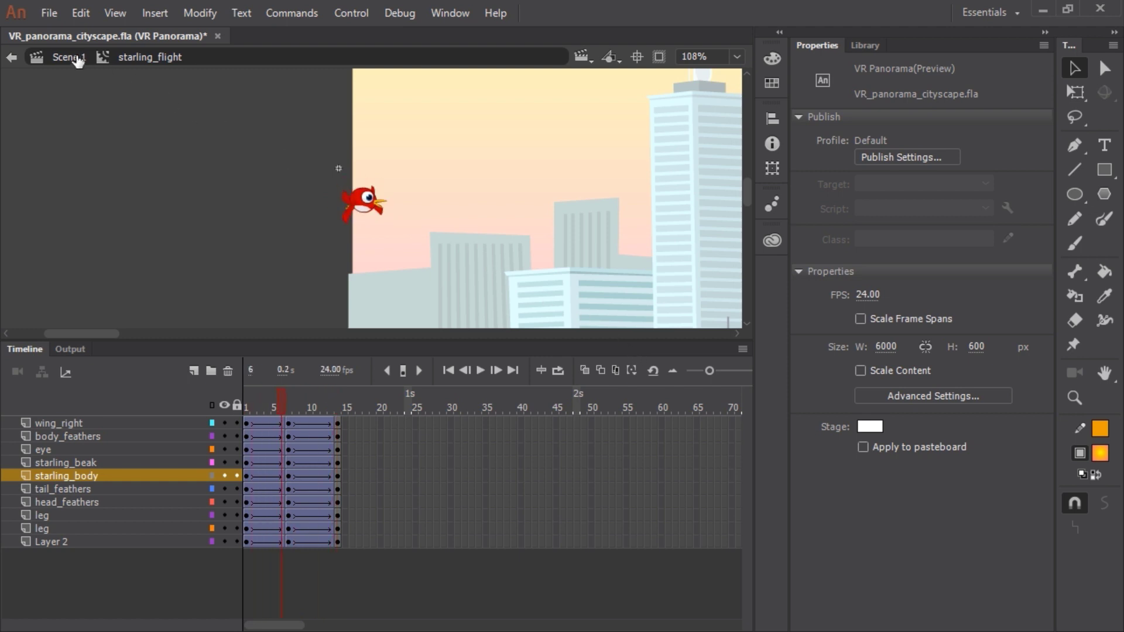
- Back in Scene 1, scrub the timeline to follow the bird flying across the panorama
left_click(77, 60)
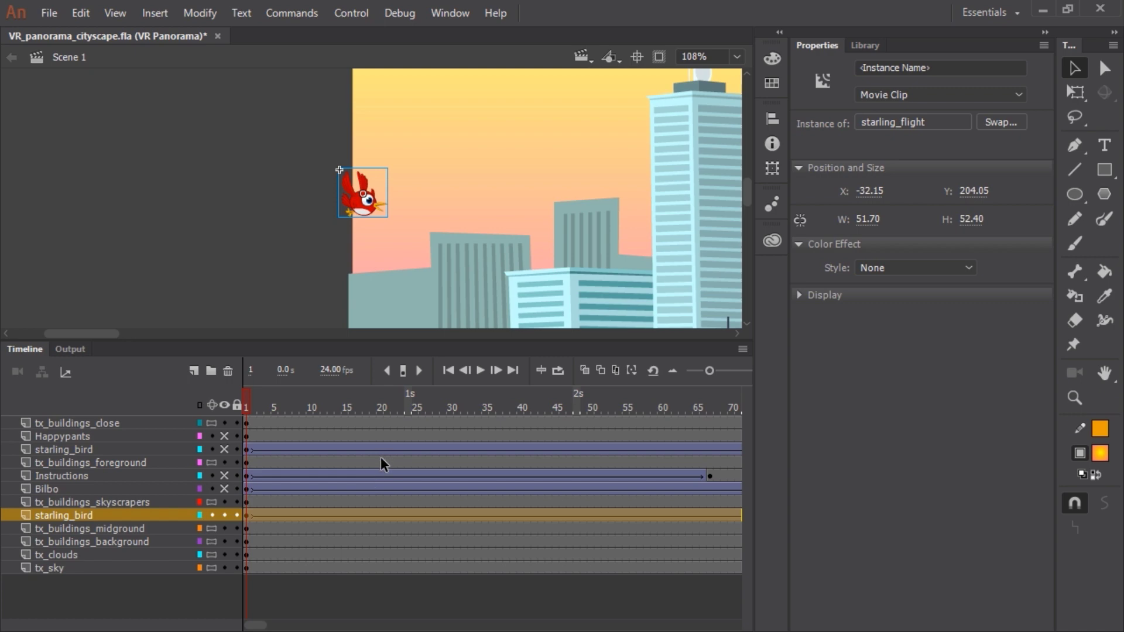
key("ctrl+2")
left_click_drag(269, 401, 806, 405)
key("ctrl+minus")
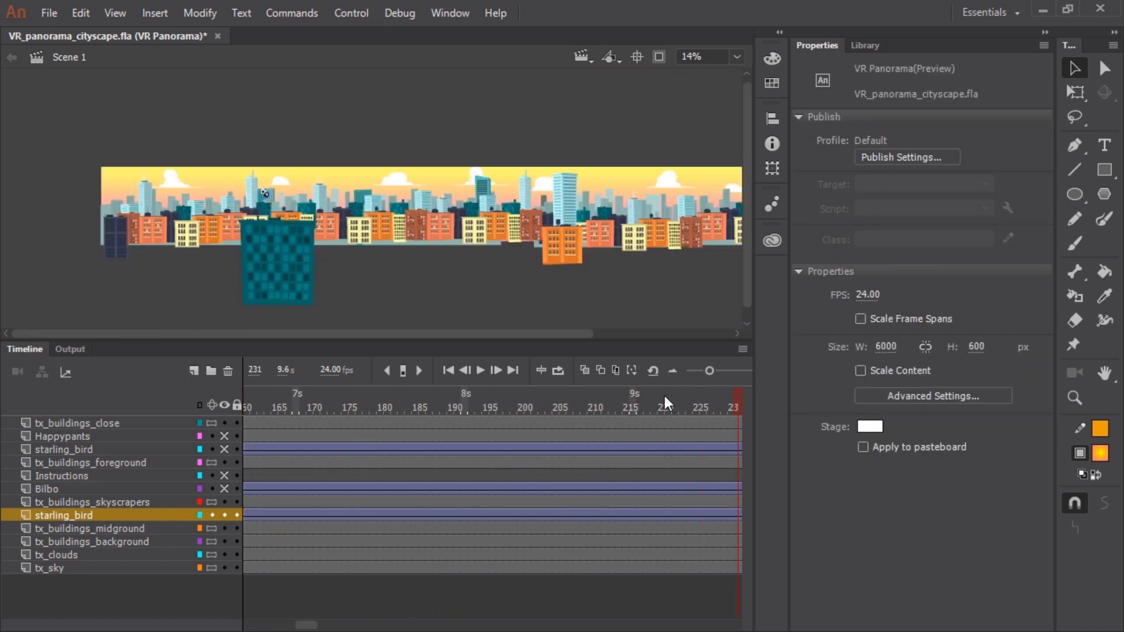
left_click_drag(664, 401, 743, 398)
left_click_drag(651, 279, 571, 271)
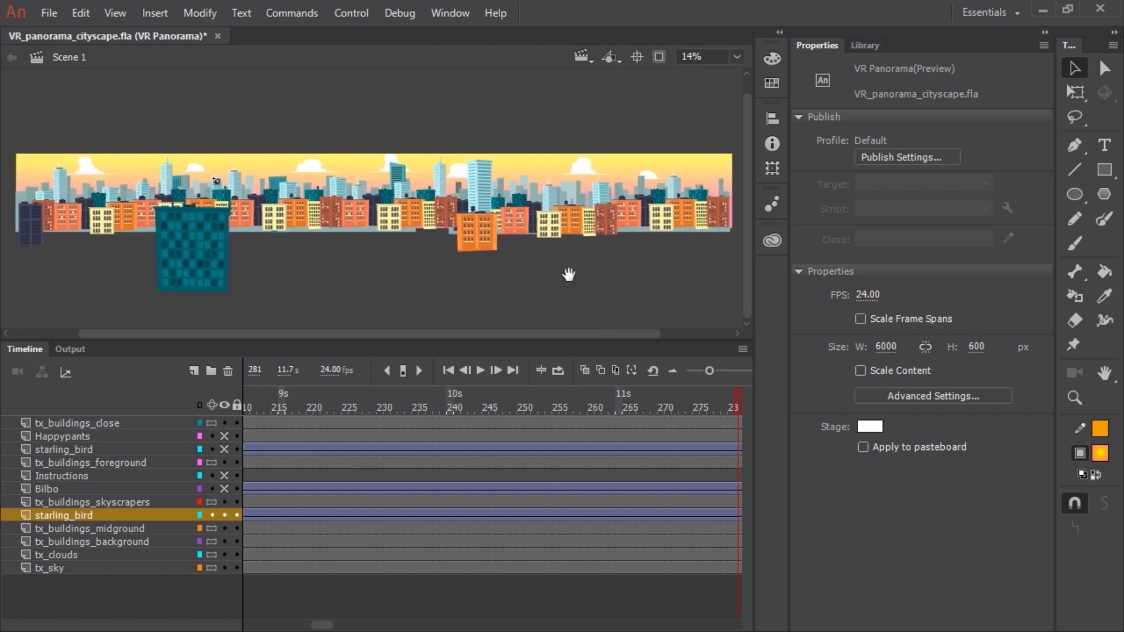
left_click_drag(625, 402, 794, 410)
key("Home")
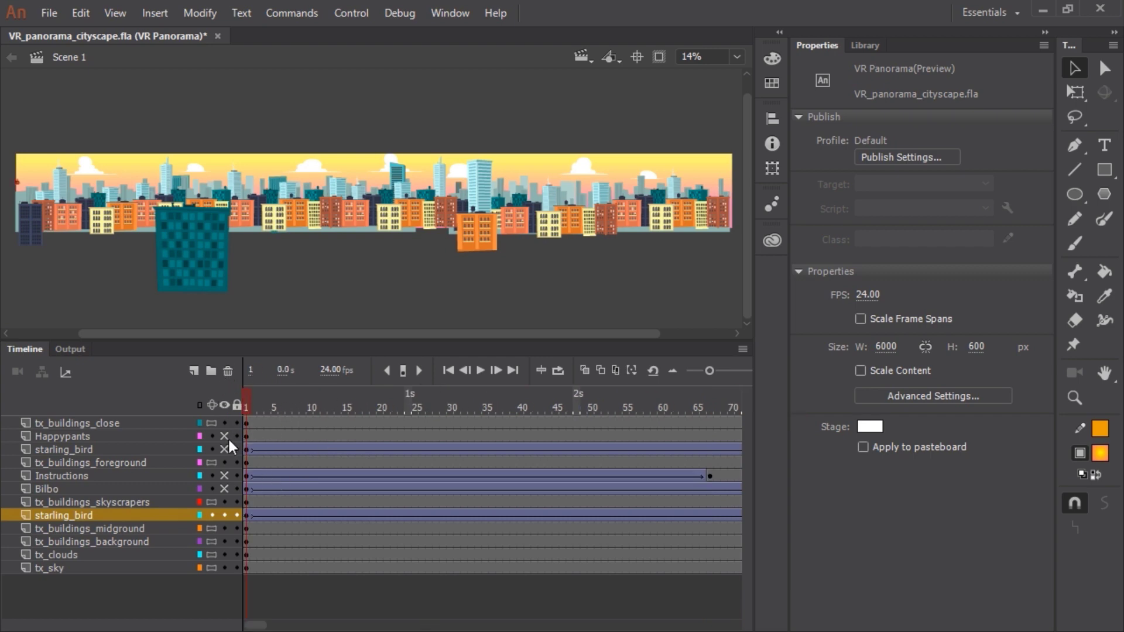
left_click_drag(248, 399, 814, 417)
- Rewind to frame 1, edit the Bilbo elephant symbol to play its walk cycle, then return to Scene 1
key("shift+comma")
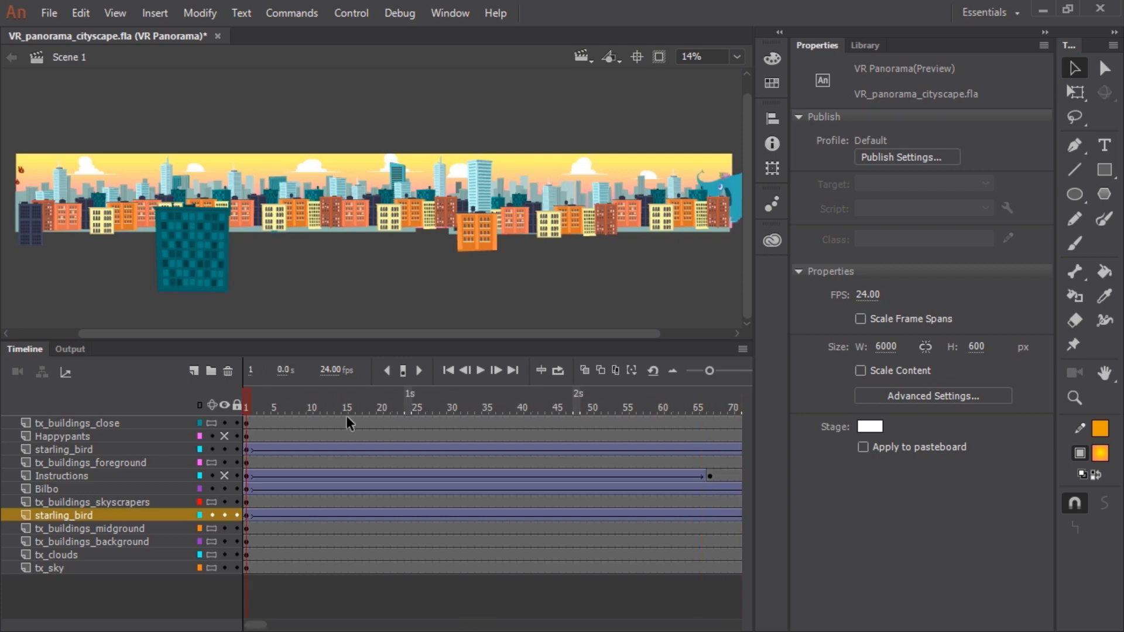
left_click(736, 193)
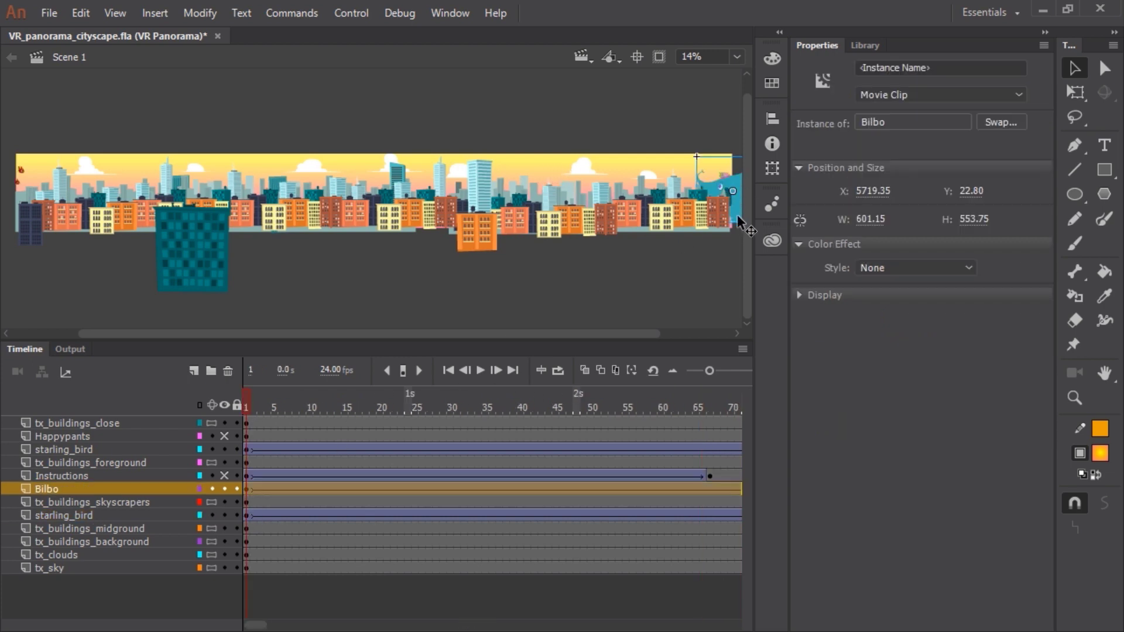
key("ctrl+equal")
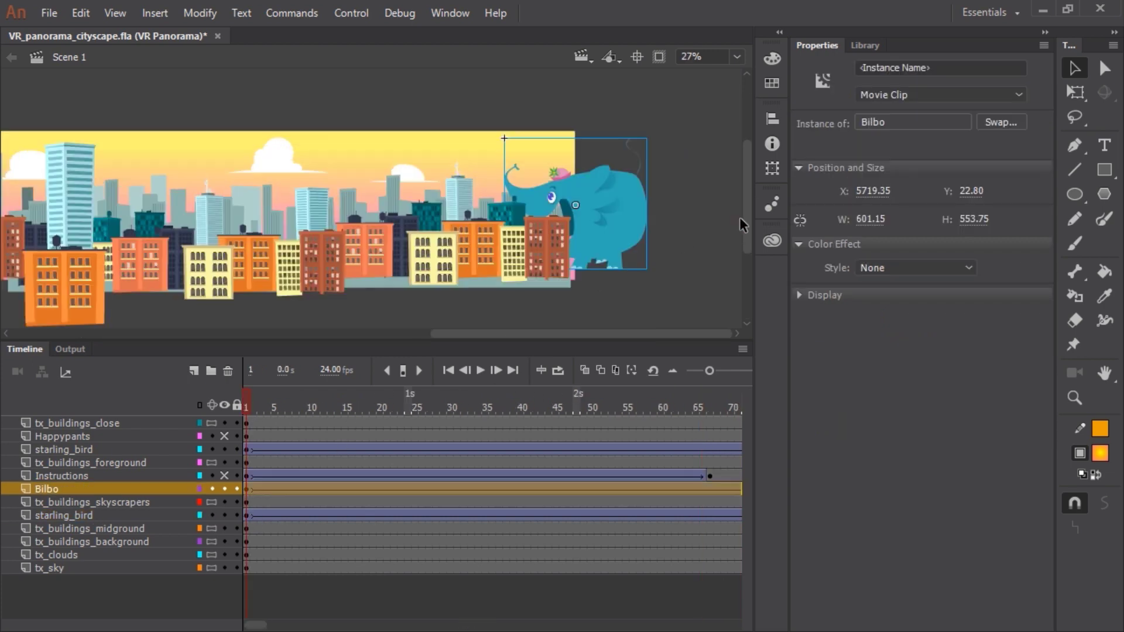
double_click(611, 225)
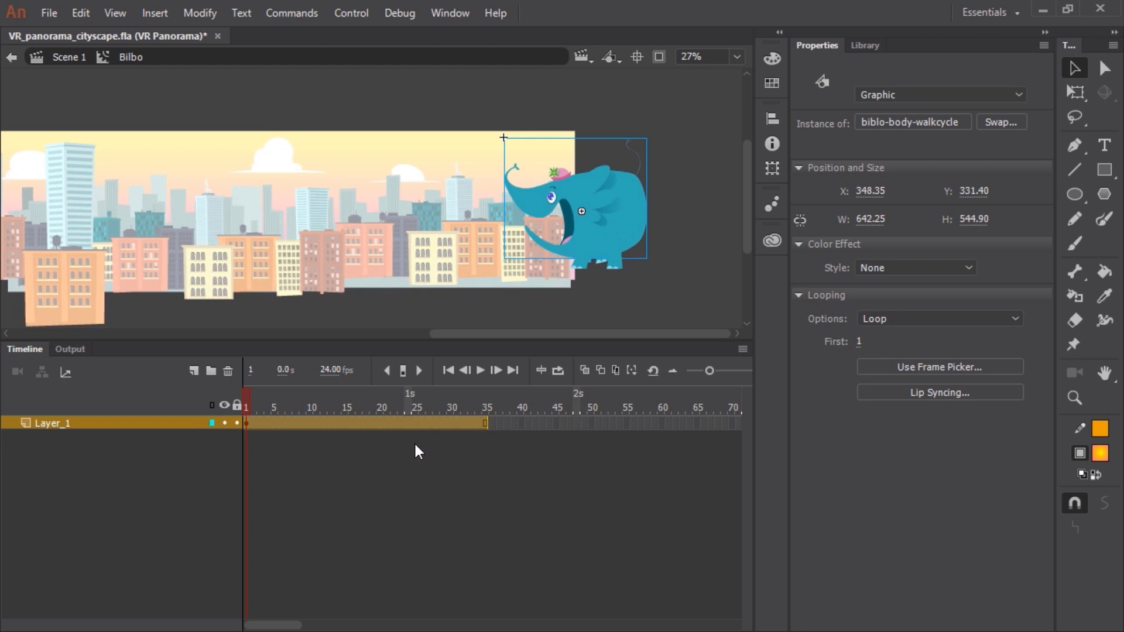
key("Return")
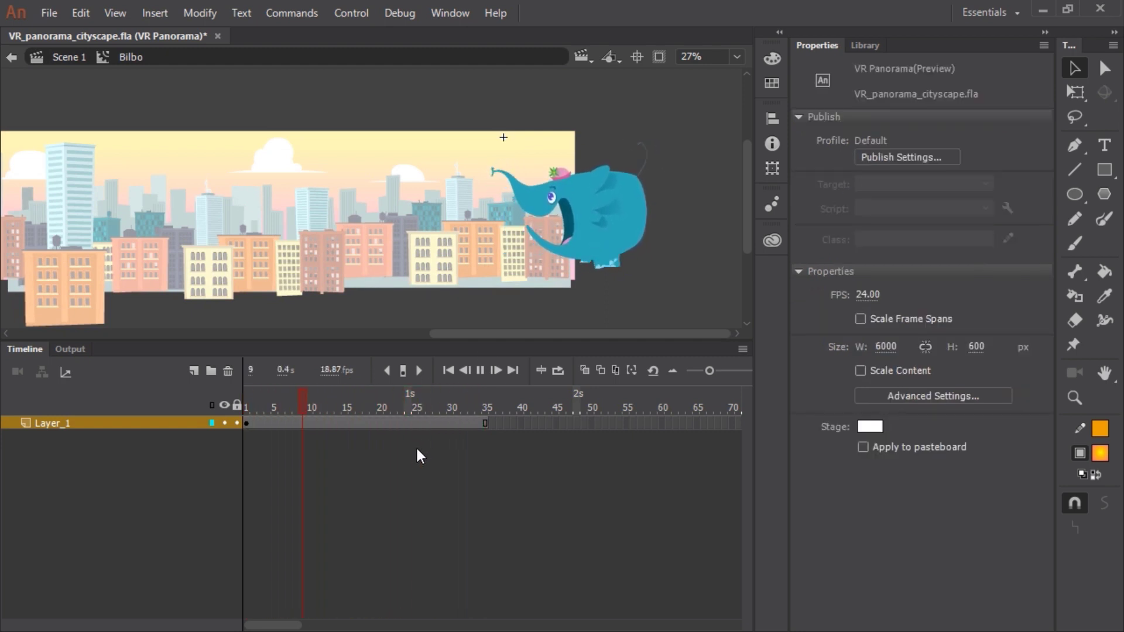
left_click(69, 57)
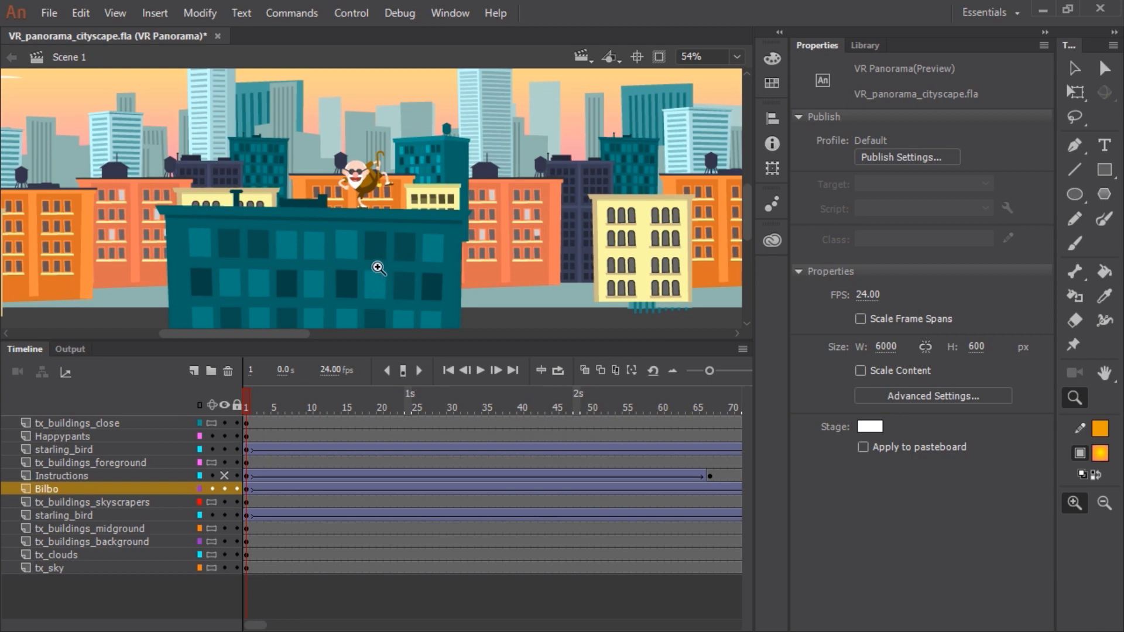
- Edit the OldDude Poses symbol and play the old man's dance, zooming in closer
key("v")
double_click(363, 173)
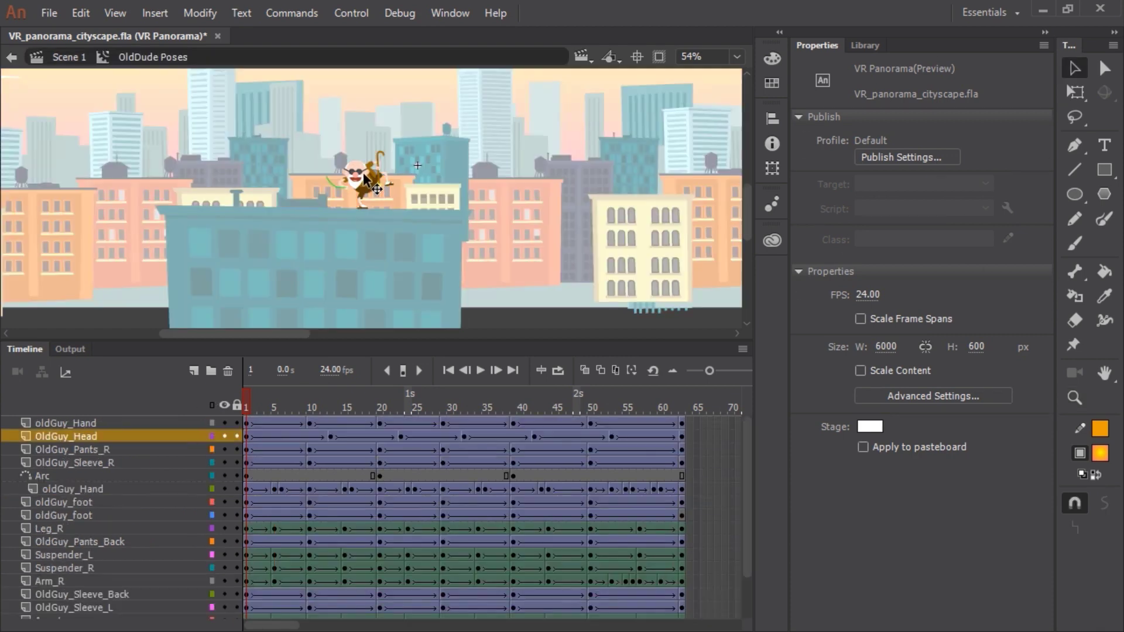
key("Return")
key("ctrl+equal")
key("ctrl+equal")
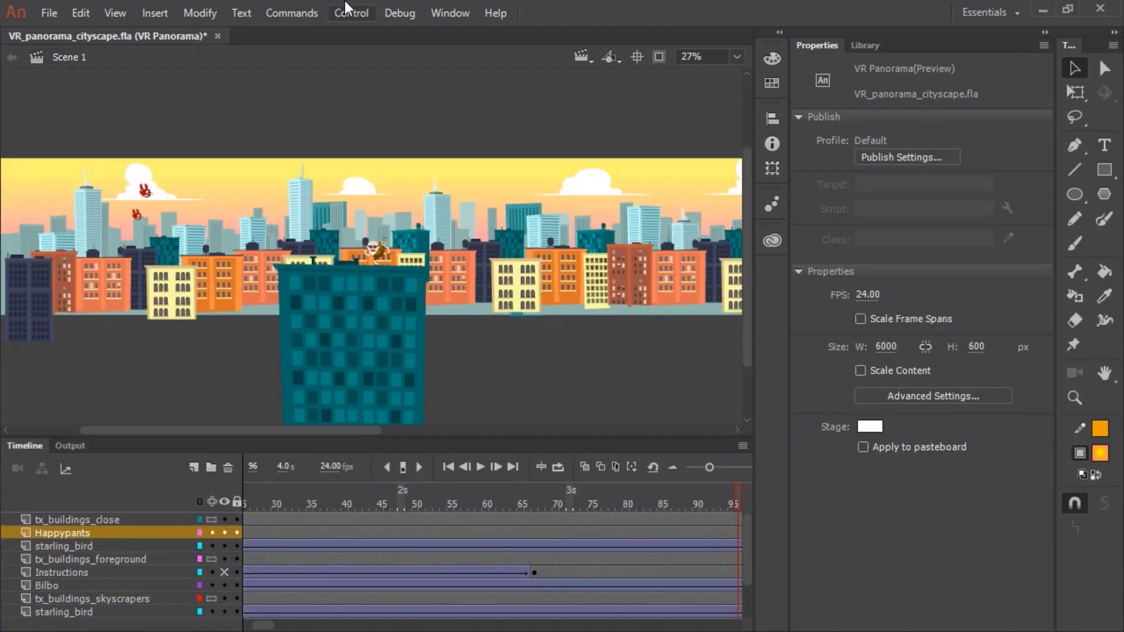
- Run Control > Test Movie > In Browser to export the WebGL VR panorama
left_click(346, 4)
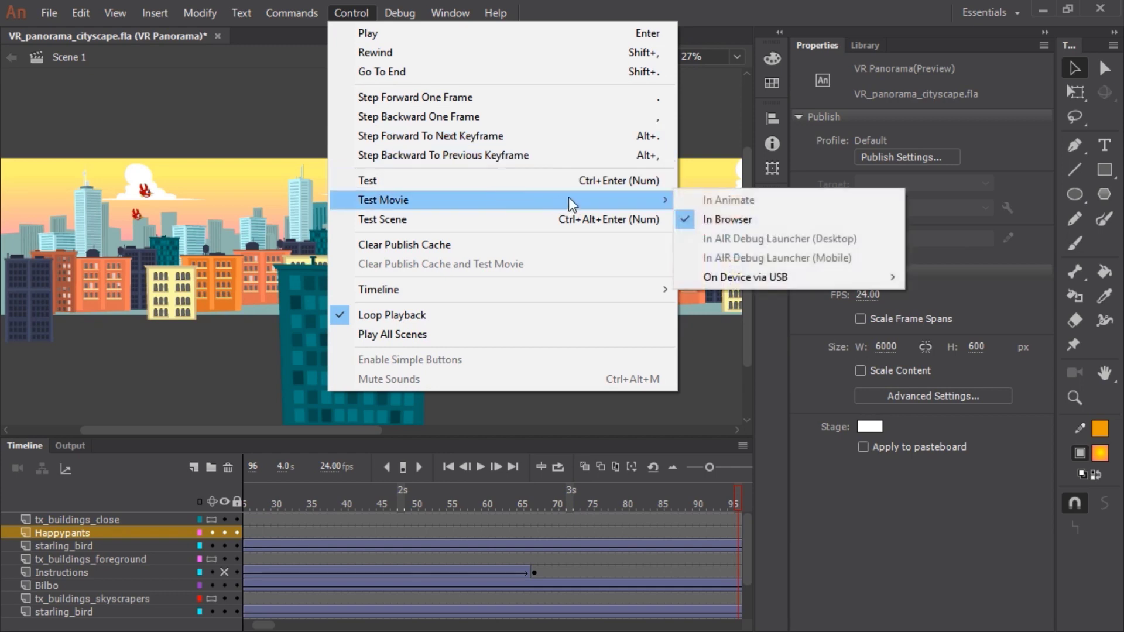
mouse_move(662, 210)
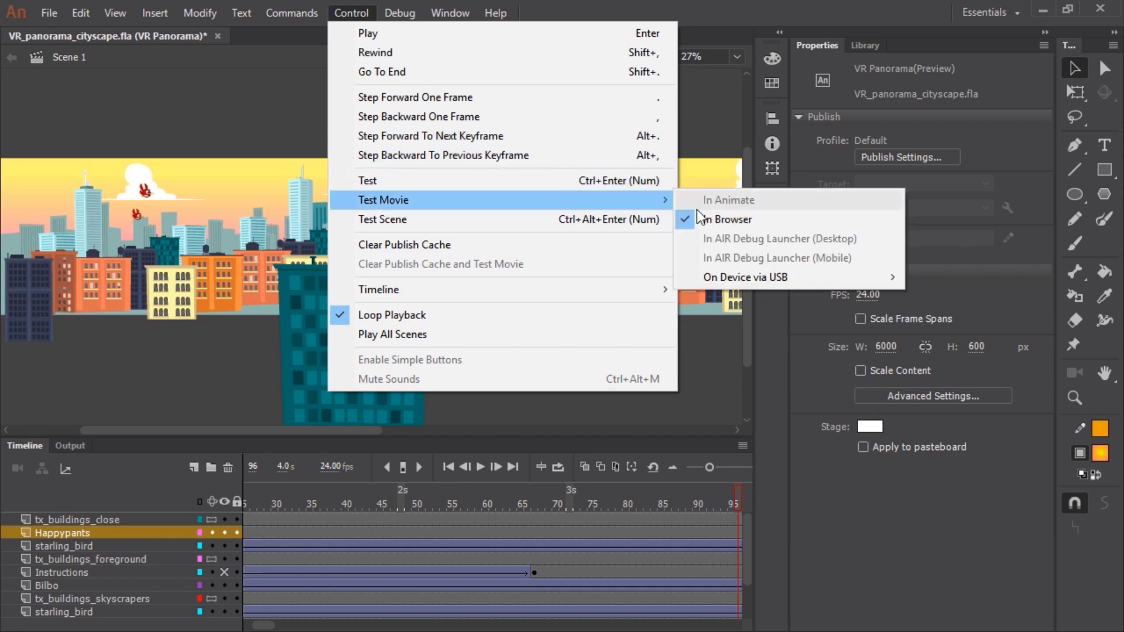
left_click(724, 219)
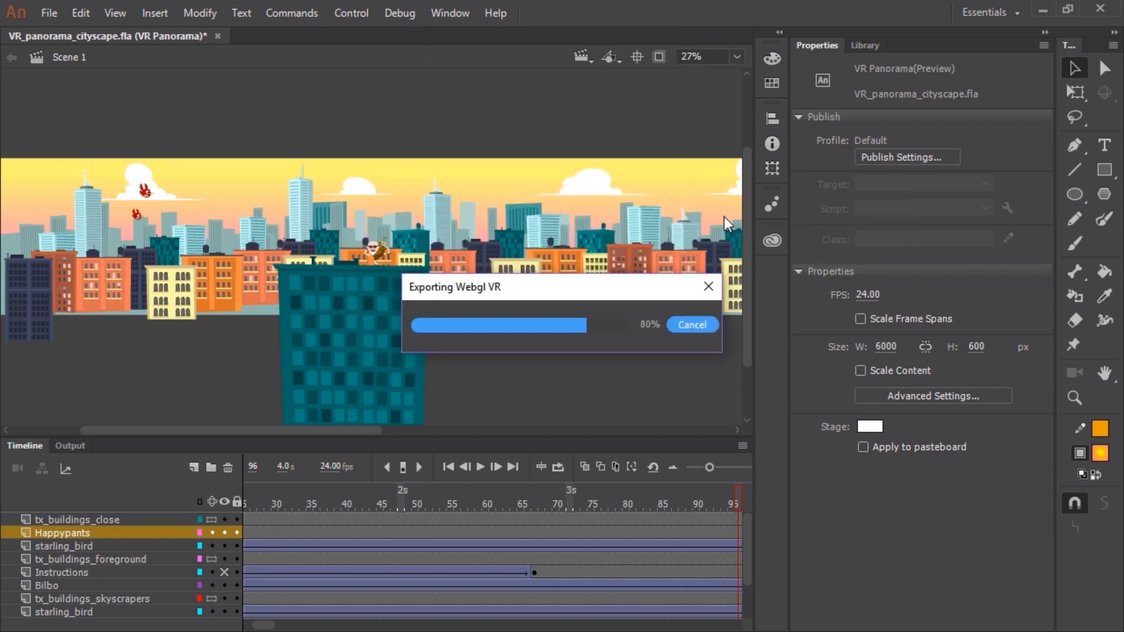